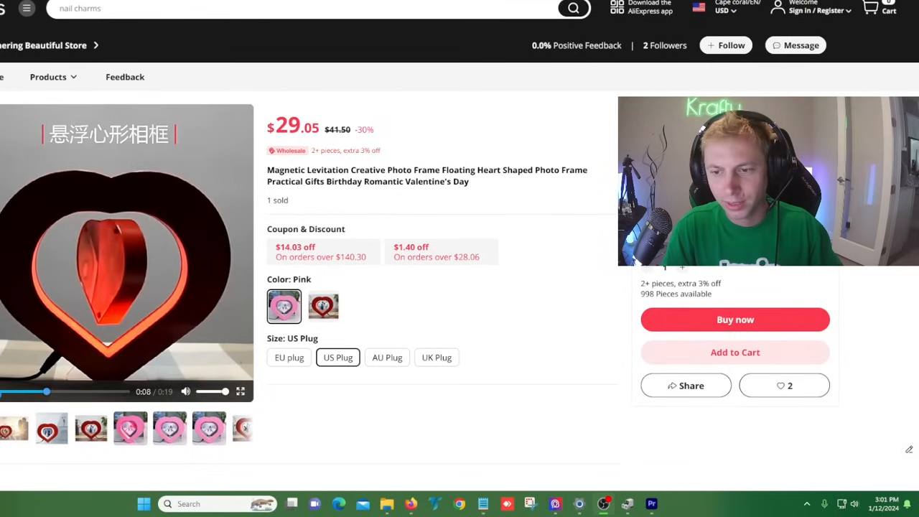
# Replay the heart photo frame's product video from the beginning and mute its sound.
pyautogui.click(0, 393)
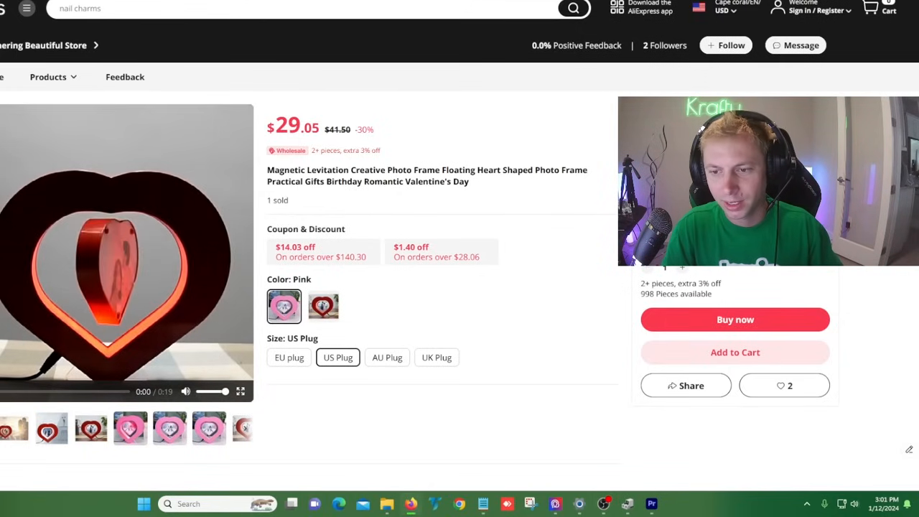
pyautogui.click(0, 392)
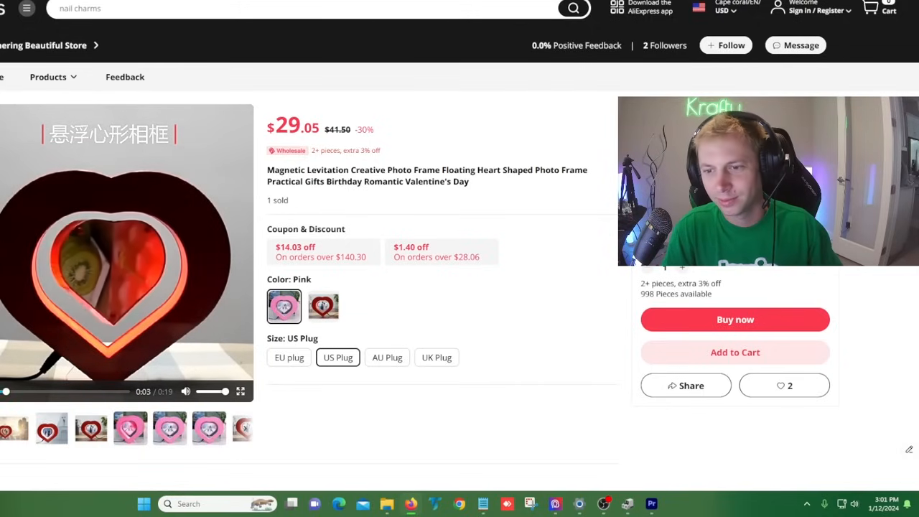
pyautogui.click(203, 392)
pyautogui.moveTo(203, 393); pyautogui.dragTo(197, 392)
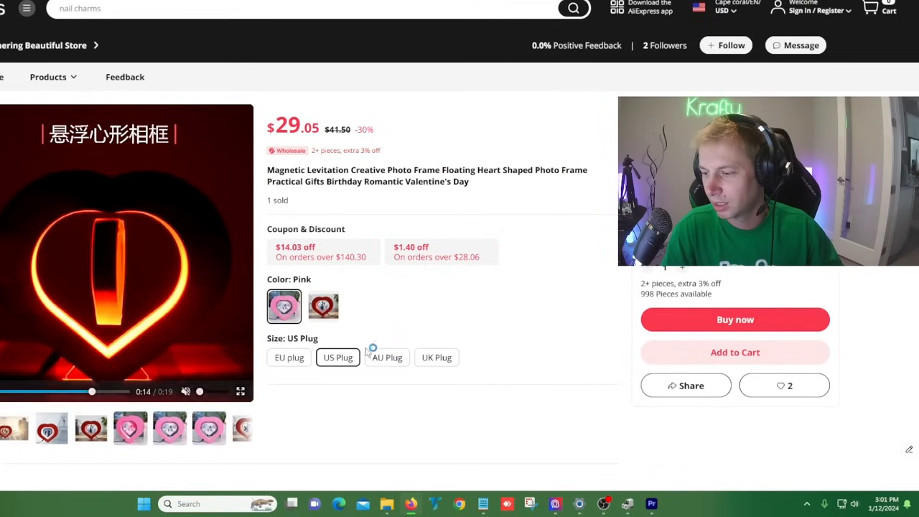
# Switch to Premiere Pro and place the three heart frame clips on track V2 at the start of the sequence.
pyautogui.hotkey('ctrl', 'Tab')
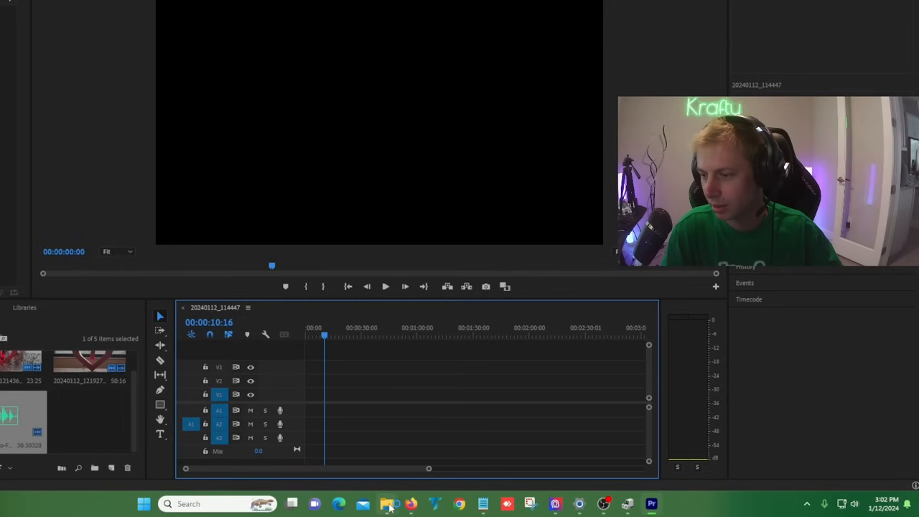
pyautogui.moveTo(388, 504)
pyautogui.moveTo(397, 456)
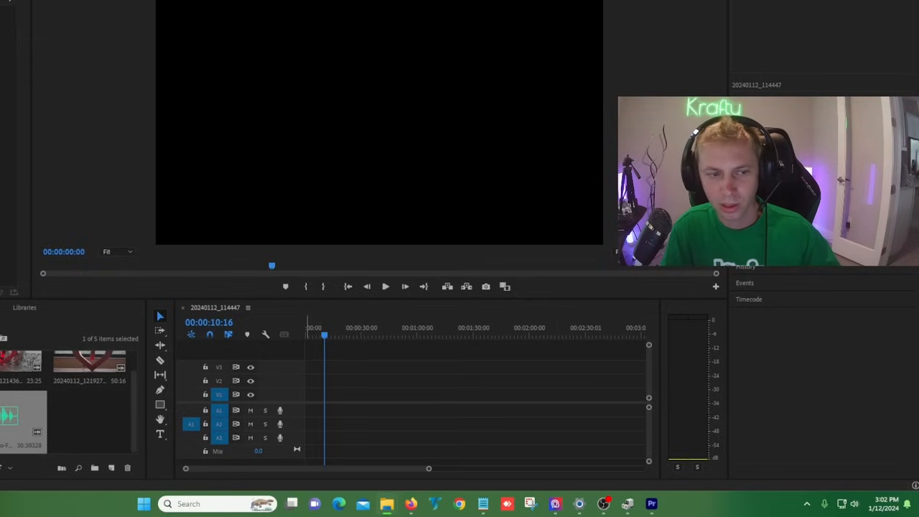
pyautogui.moveTo(8, 1); pyautogui.dragTo(330, 387)
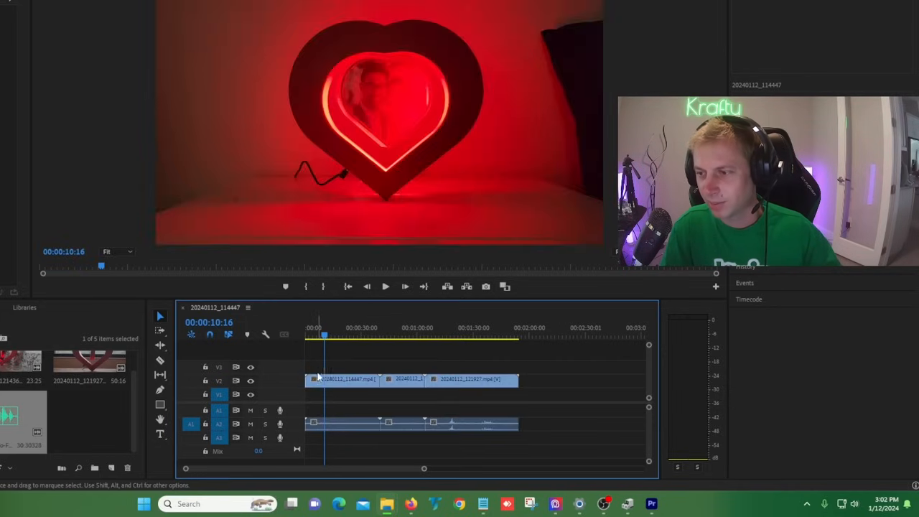
# Split the first clip at 00:00:09:11 and delete the part before the cut.
pyautogui.moveTo(327, 338); pyautogui.dragTo(324, 339)
pyautogui.click(337, 379)
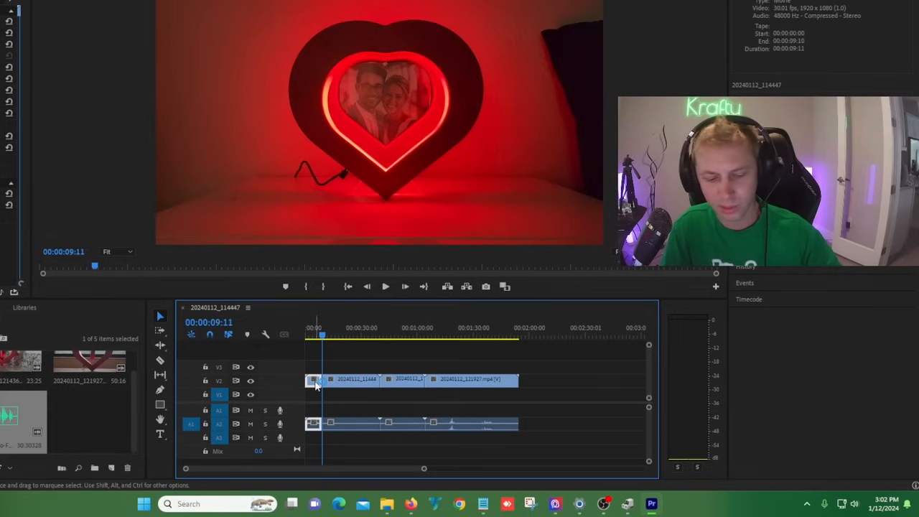
pyautogui.press('Delete')
# Split the second clip at 00:00:48:18 and delete the part before the cut.
pyautogui.moveTo(330, 342); pyautogui.dragTo(380, 338)
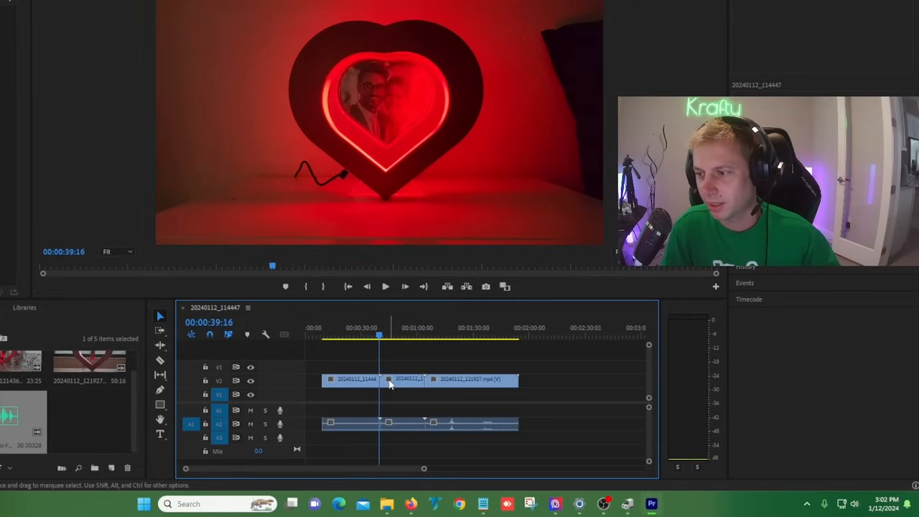
pyautogui.moveTo(381, 335); pyautogui.dragTo(396, 337)
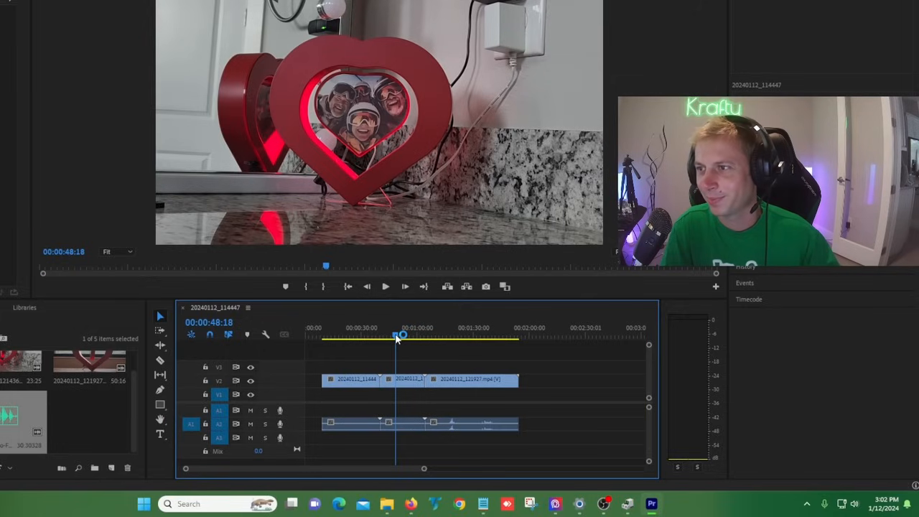
pyautogui.click(386, 378)
pyautogui.hotkey('ctrl', 'k')
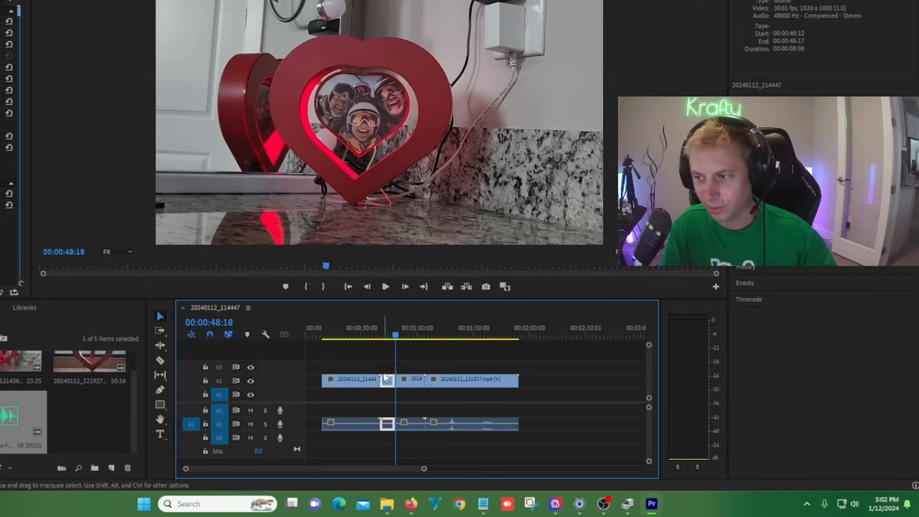
pyautogui.press('Delete')
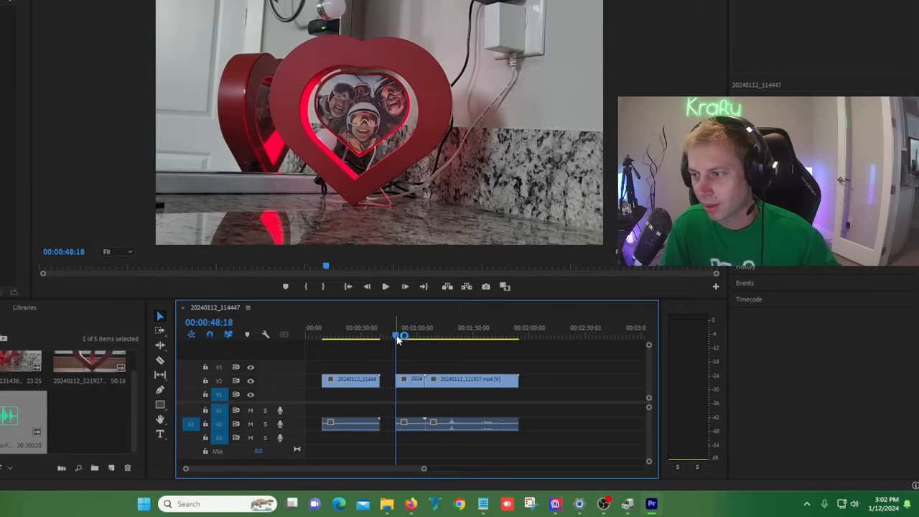
# Split the third clip at 00:01:20:15 and delete the part before the cut.
pyautogui.moveTo(397, 337); pyautogui.dragTo(460, 348)
pyautogui.click(453, 383)
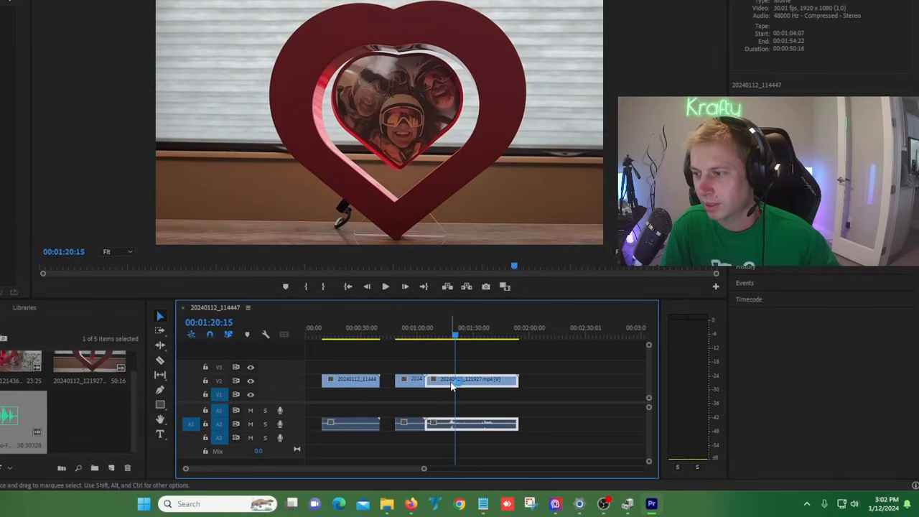
pyautogui.hotkey('ctrl', 'k')
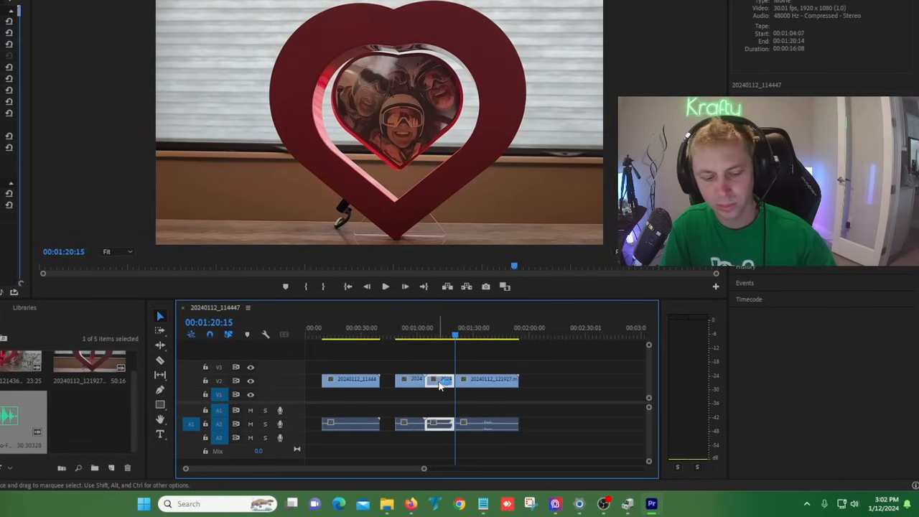
pyautogui.press('Delete')
# Split the third clip again at 00:01:31:10 and delete the part after the cut.
pyautogui.moveTo(458, 339); pyautogui.dragTo(480, 343)
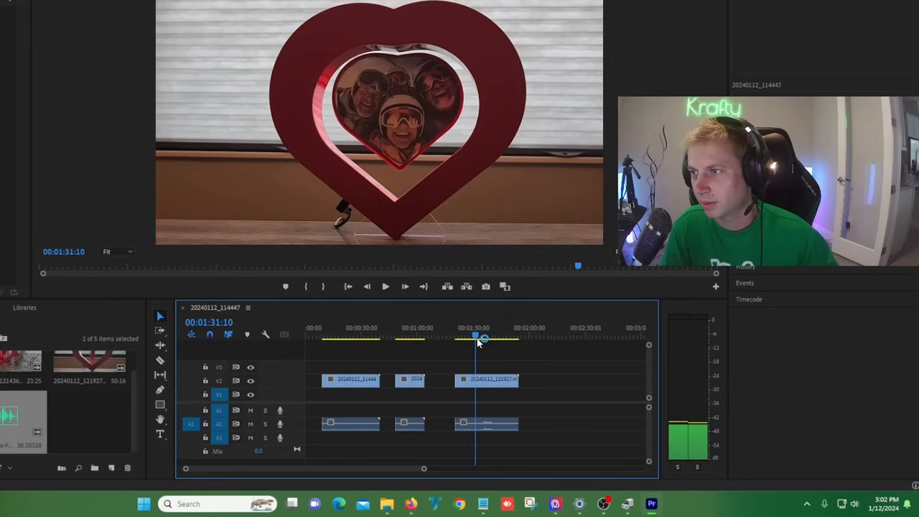
pyautogui.click(487, 385)
pyautogui.hotkey('ctrl', 'k')
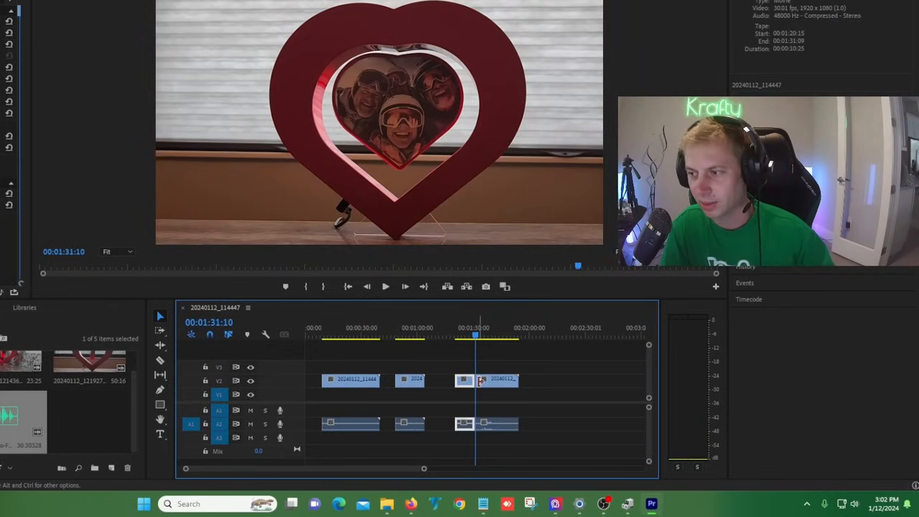
pyautogui.click(487, 386)
pyautogui.press('Delete')
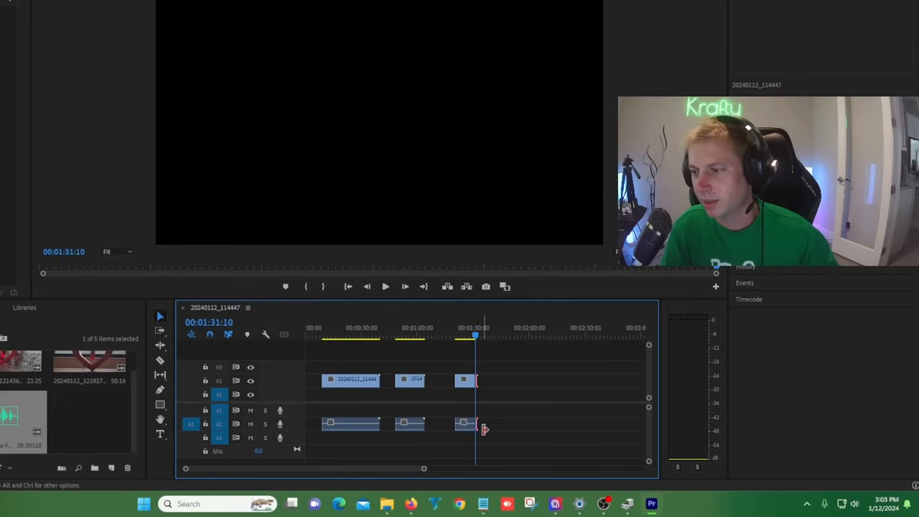
pyautogui.moveTo(477, 426)
pyautogui.mouseDown()
pyautogui.moveTo(460, 427)
pyautogui.moveTo(475, 433)
pyautogui.mouseUp()
# Move the three trimmed clips end to end, starting at the beginning of the sequence.
pyautogui.moveTo(366, 385); pyautogui.dragTo(341, 384)
pyautogui.moveTo(418, 384); pyautogui.dragTo(385, 381)
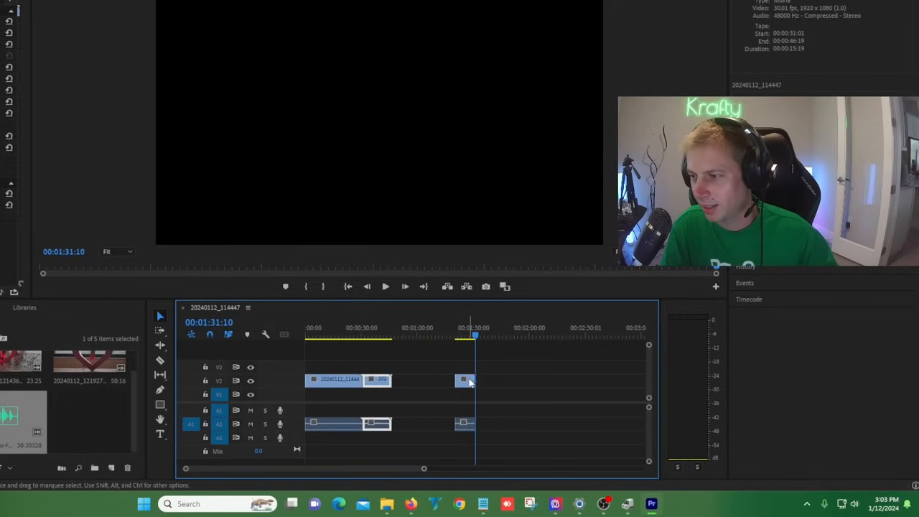
pyautogui.moveTo(469, 381); pyautogui.dragTo(407, 384)
# Unlink the audio from all three clips and delete the audio parts.
pyautogui.moveTo(428, 429); pyautogui.dragTo(331, 423)
pyautogui.rightClick(331, 424)
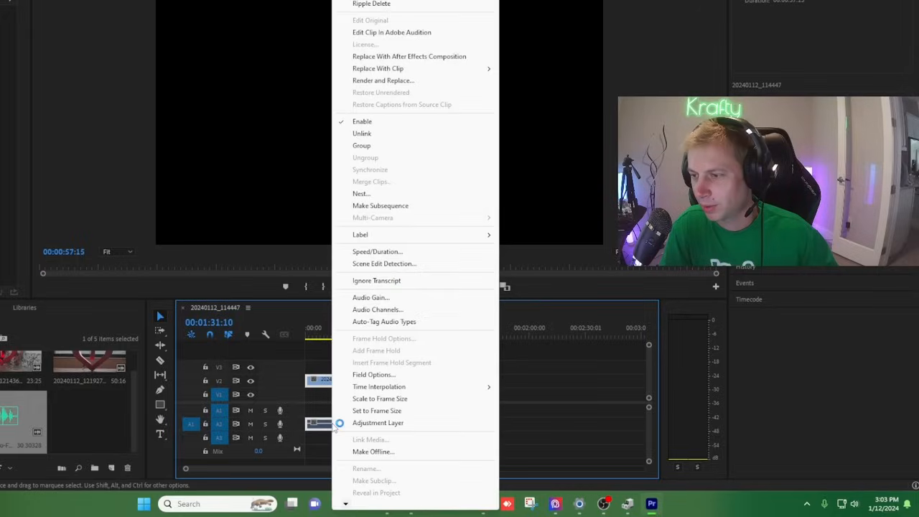
pyautogui.click(369, 135)
pyautogui.moveTo(421, 431); pyautogui.dragTo(337, 415)
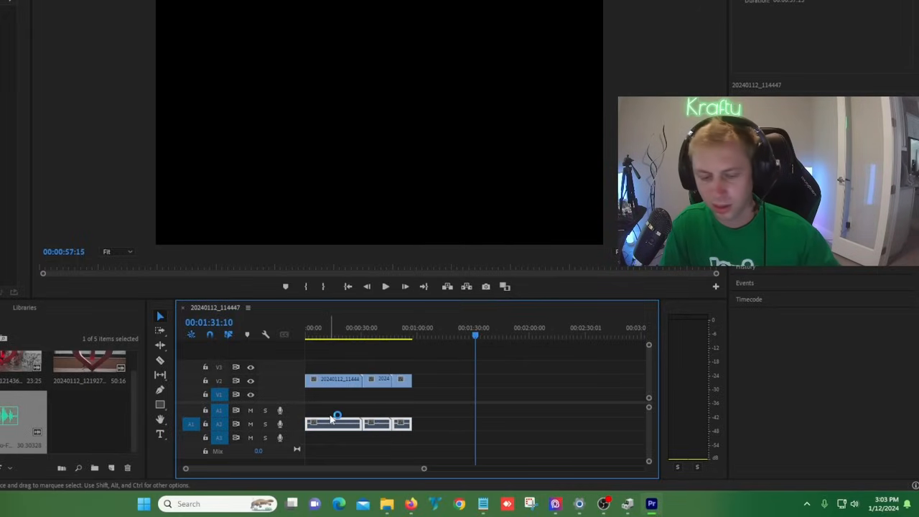
pyautogui.press('Delete')
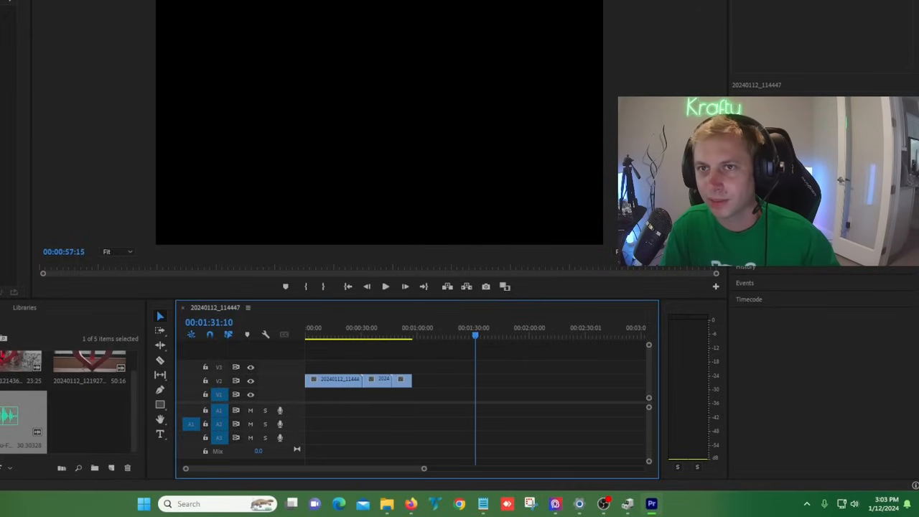
# Export the sequence as an H.264 file named "video demo 2" in the Heart Video Demo folder.
pyautogui.click(2, 2)
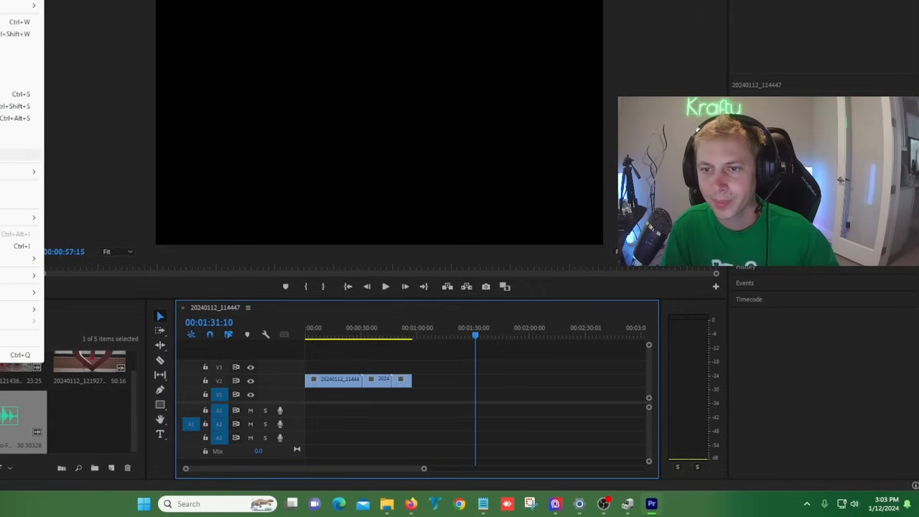
pyautogui.moveTo(28, 275)
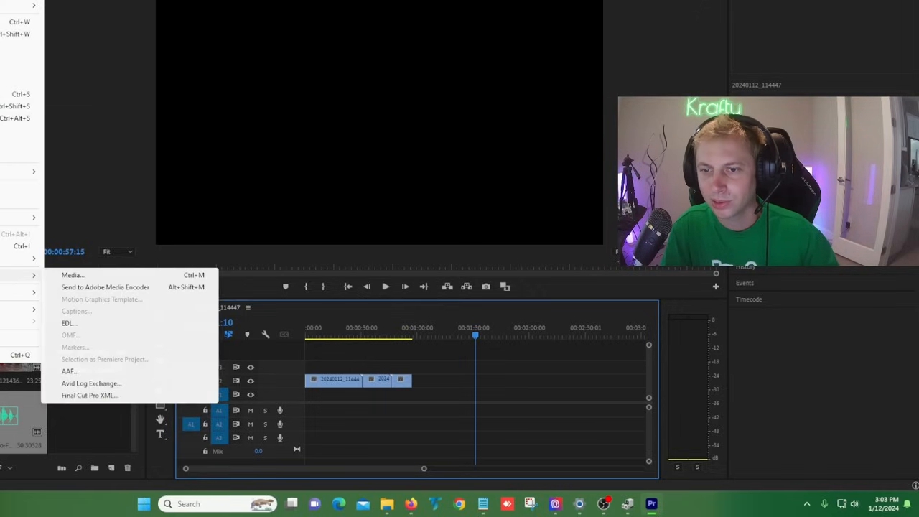
pyautogui.click(71, 276)
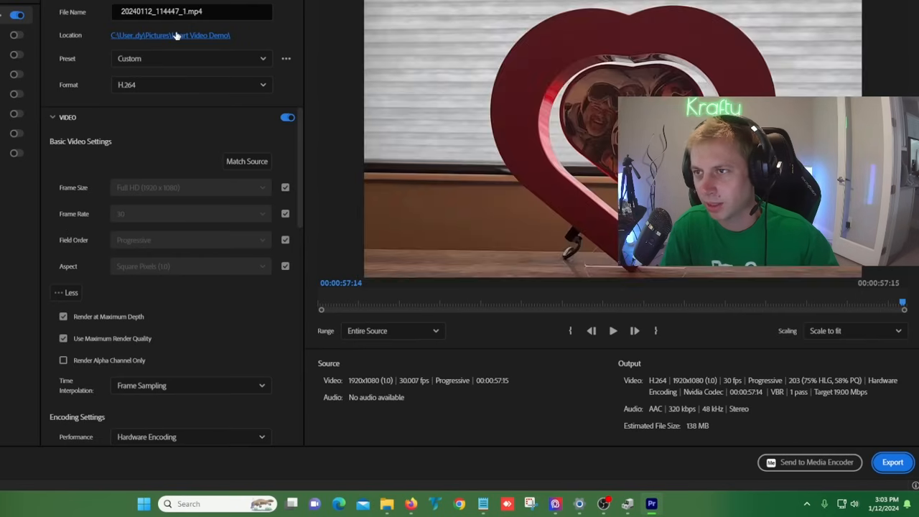
pyautogui.click(175, 35)
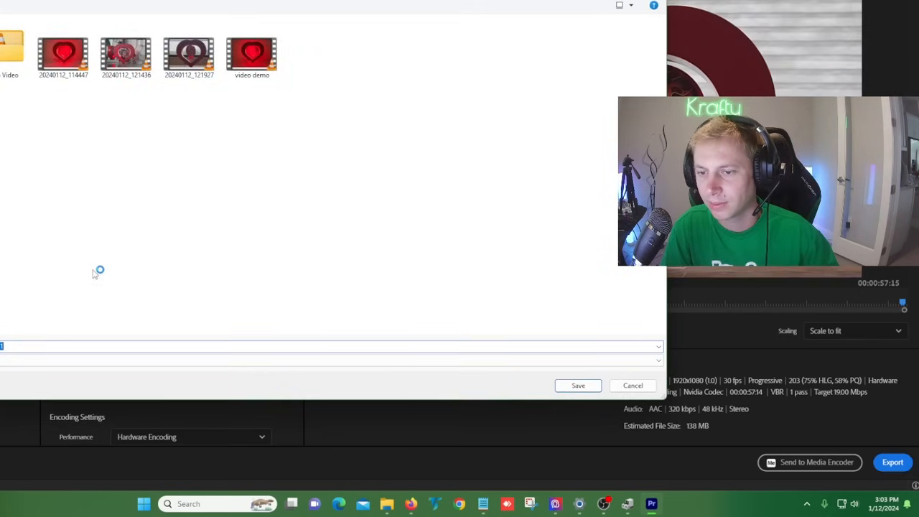
pyautogui.click(252, 73)
pyautogui.click(15, 346)
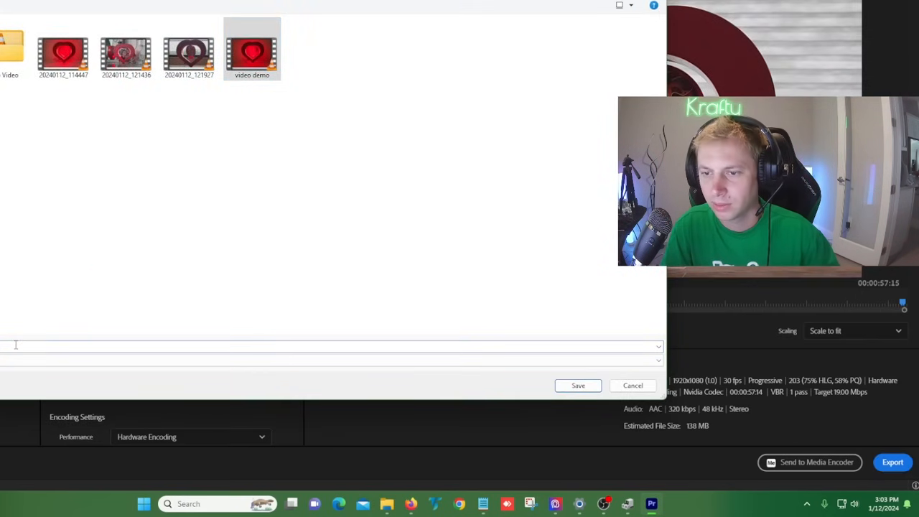
pyautogui.click(578, 386)
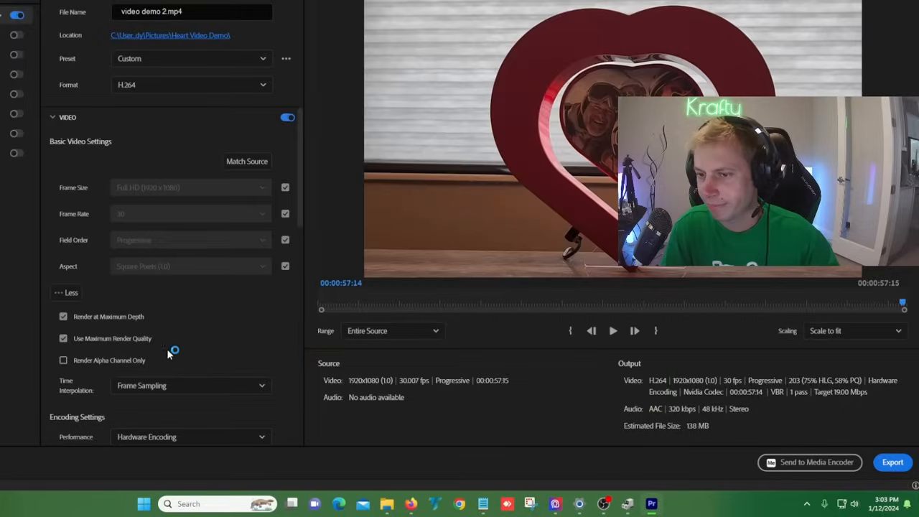
pyautogui.click(893, 462)
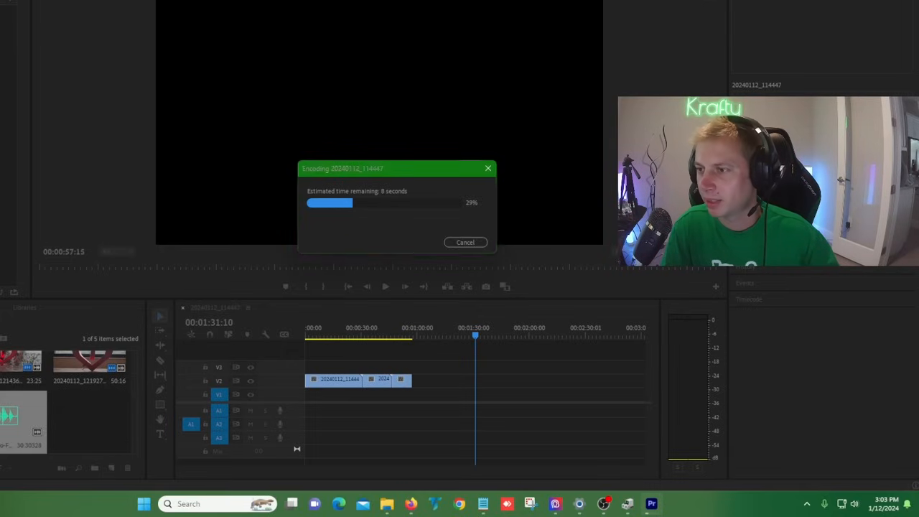
# Switch to the voiceover project in the browser and enter "murf.ai" as the text of the empty block.
pyautogui.click(419, 505)
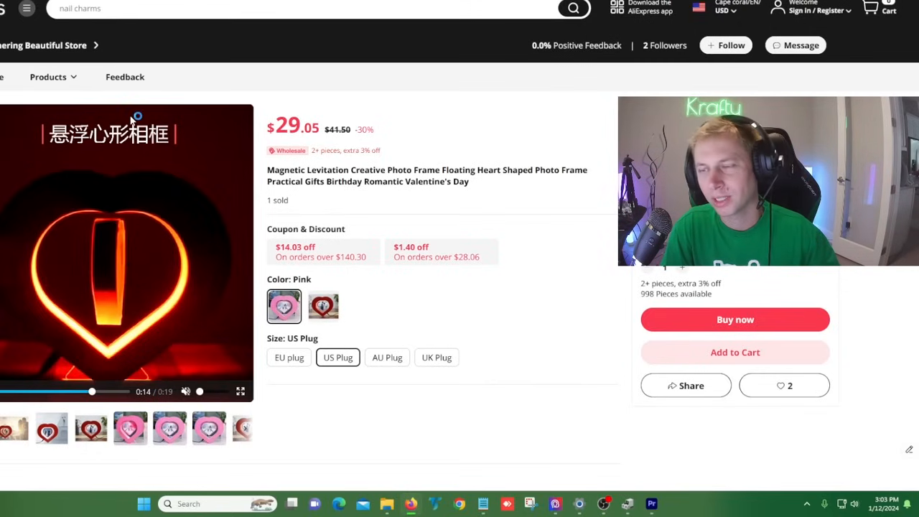
pyautogui.hotkey('ctrl', 'Tab')
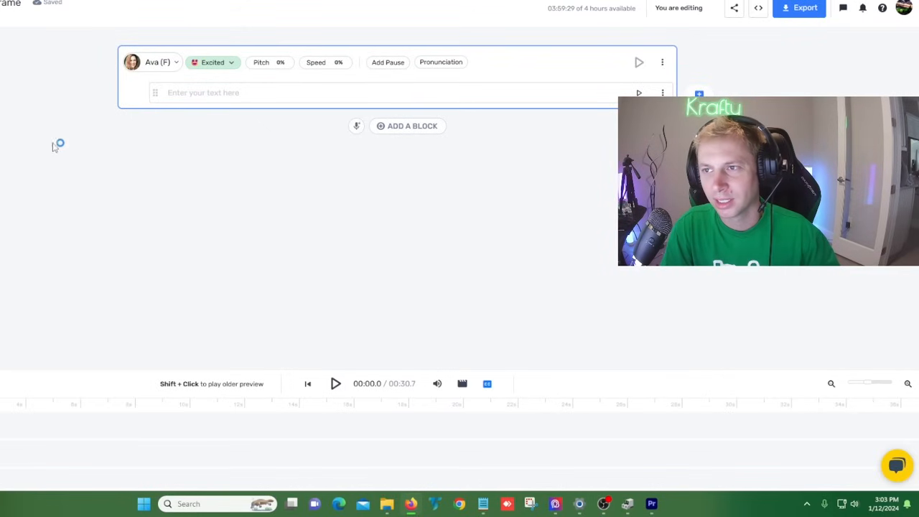
pyautogui.click(199, 91)
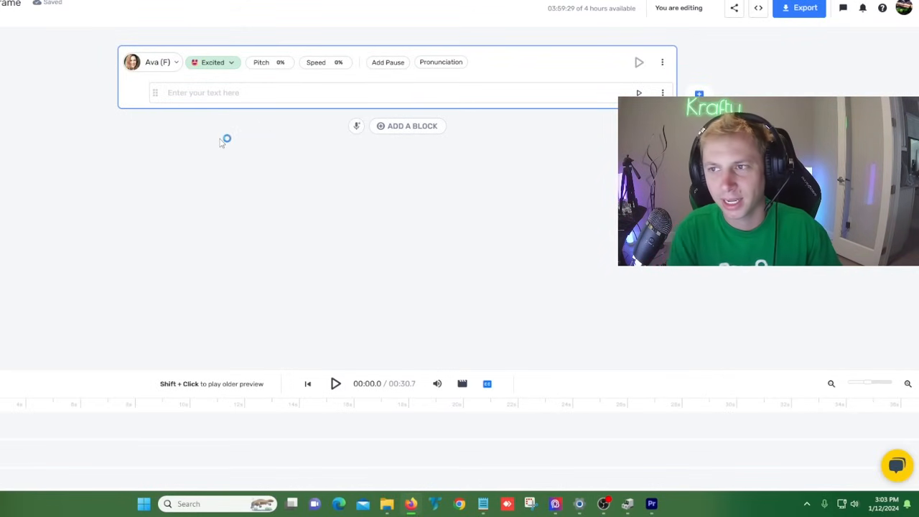
pyautogui.write('murf.ai')
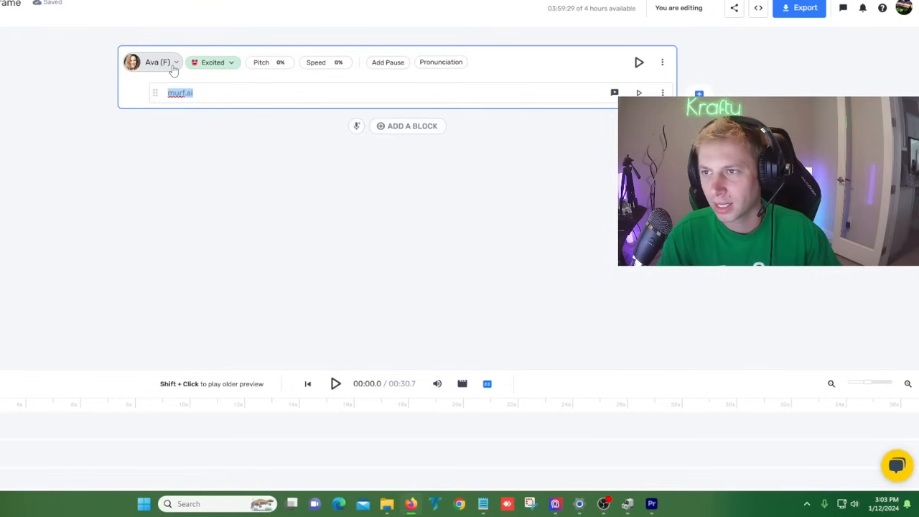
# Browse the available voices and close the selection without replacing Ava.
pyautogui.click(84, 132)
pyautogui.click(133, 70)
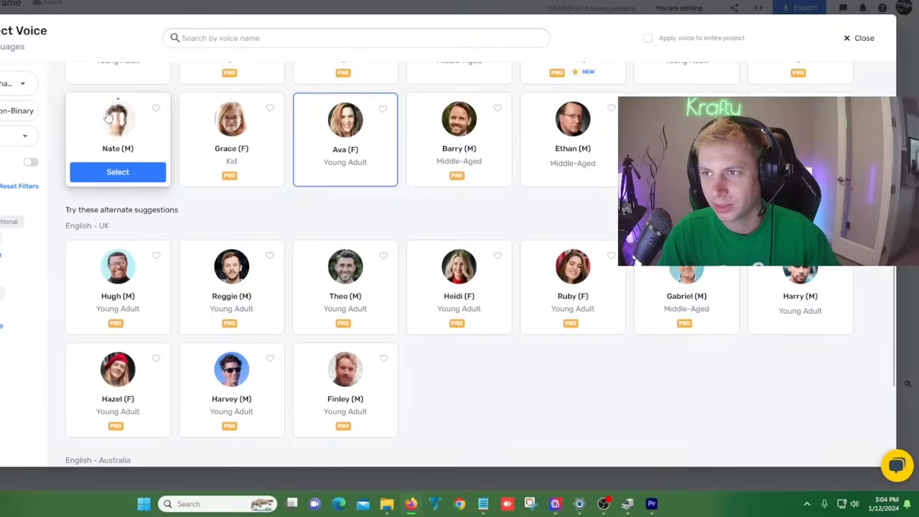
pyautogui.click(854, 46)
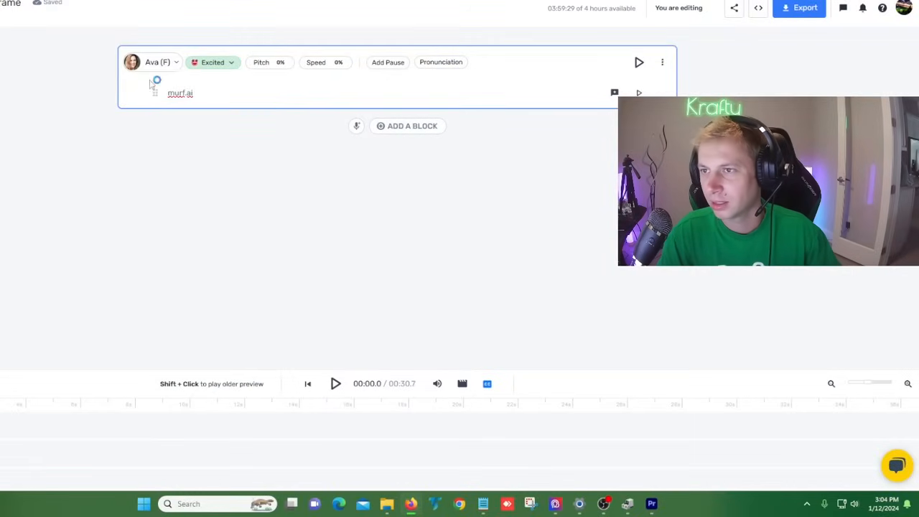
# Choose the Excited style for the Ava voice and select the block's murf.ai text.
pyautogui.click(232, 63)
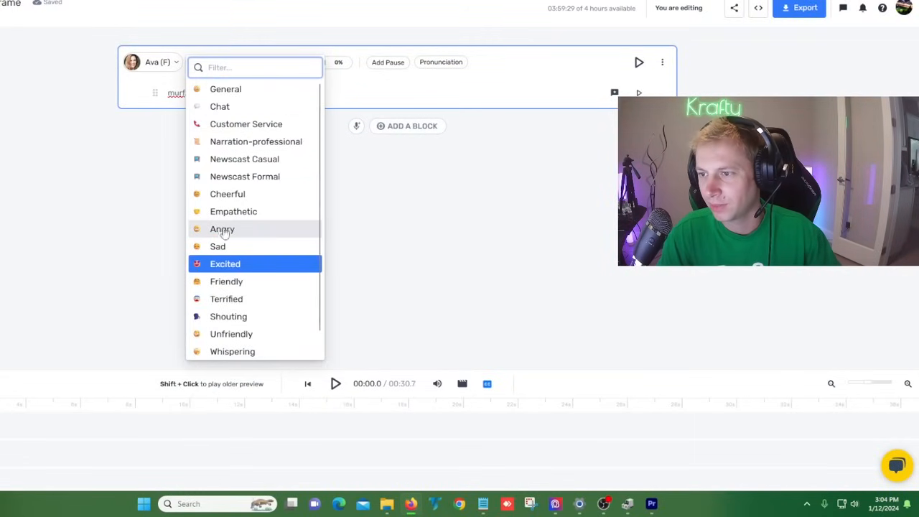
pyautogui.click(216, 265)
pyautogui.moveTo(203, 107); pyautogui.dragTo(115, 86)
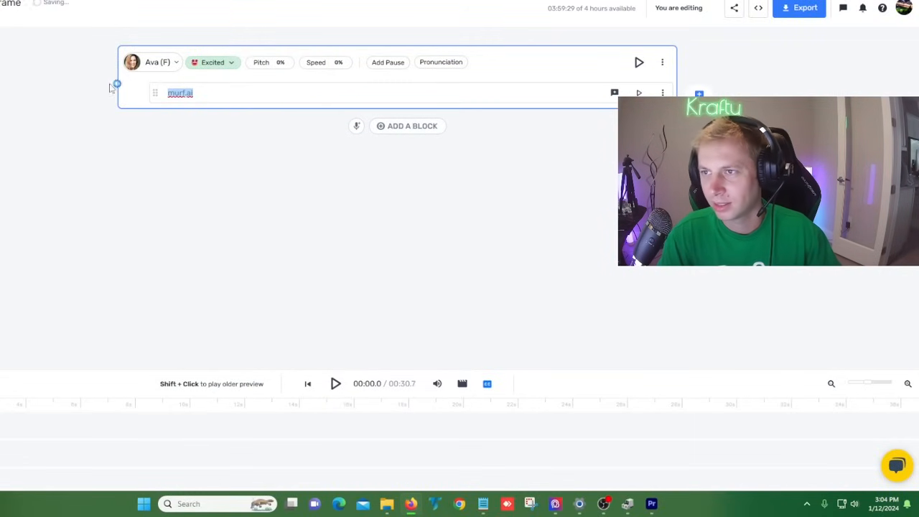
# Replace the text with "Hi have a happy day I am an AI voice & I will create an awesome video", generate the voice and preview it.
pyautogui.write('H')
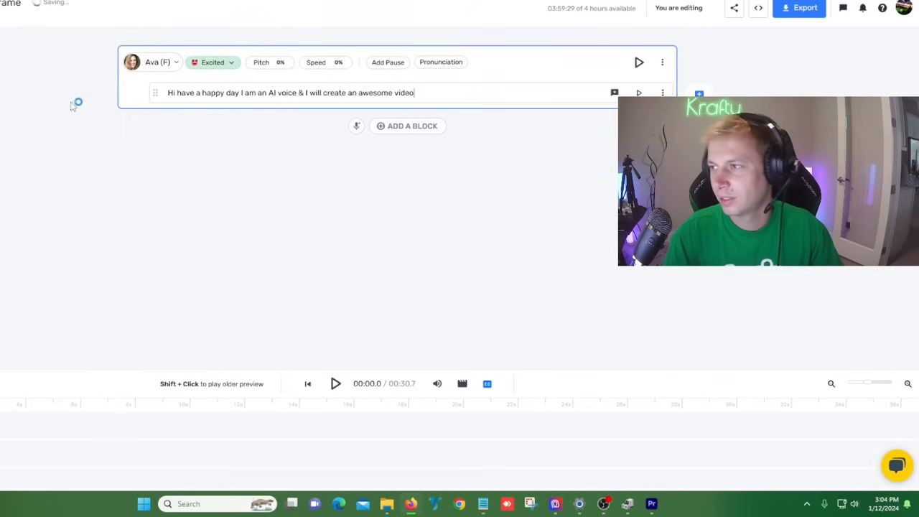
pyautogui.click(639, 62)
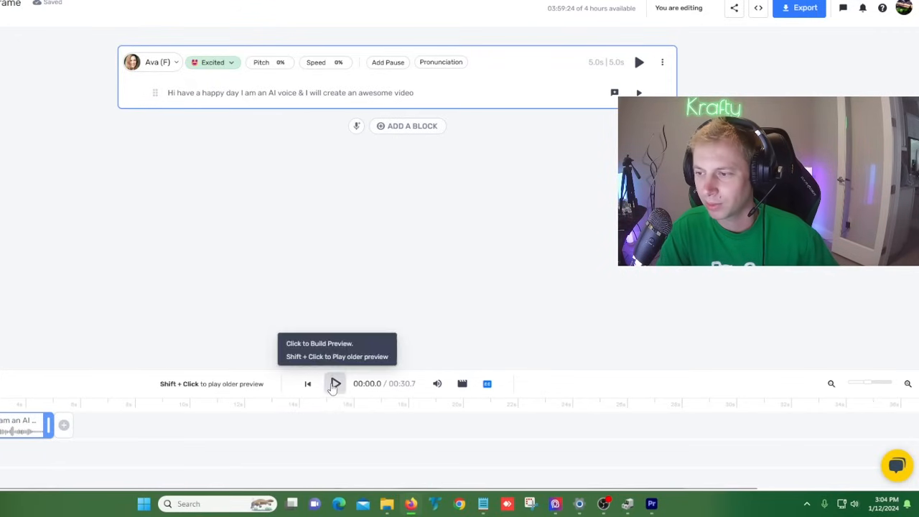
pyautogui.click(335, 384)
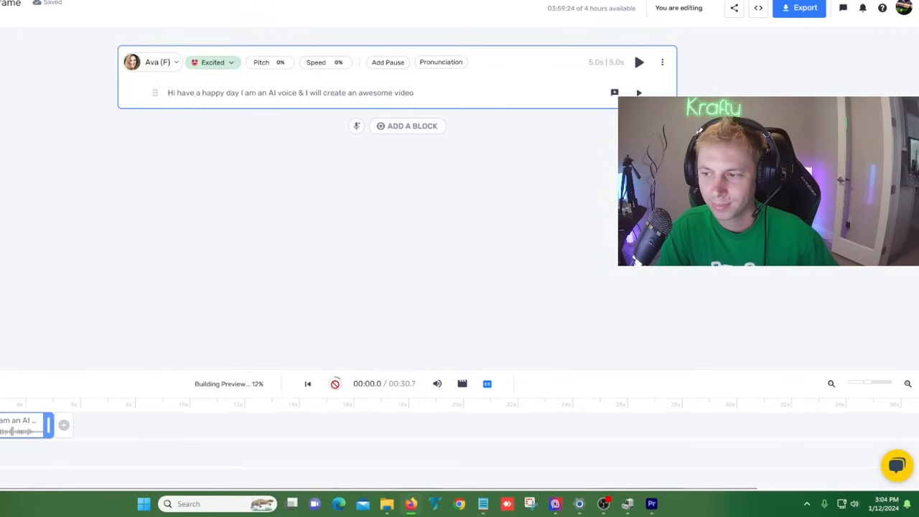
pyautogui.click(337, 384)
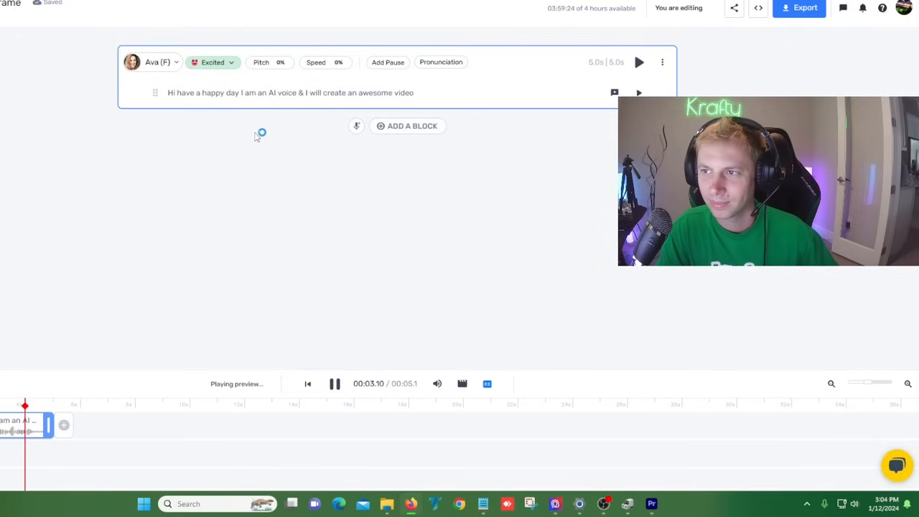
# Add a period after "day" in the sample sentence and delete its voice clip from the timeline.
pyautogui.write('.')
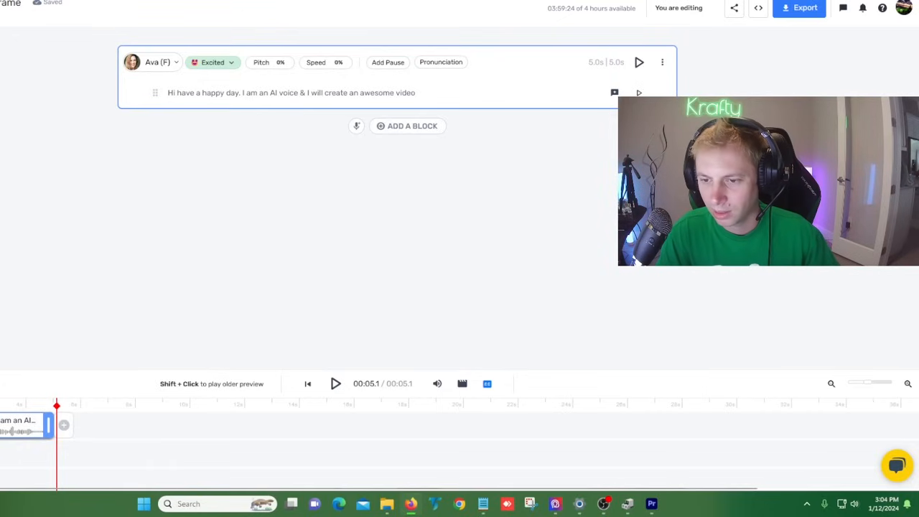
pyautogui.rightClick(28, 425)
pyautogui.click(29, 472)
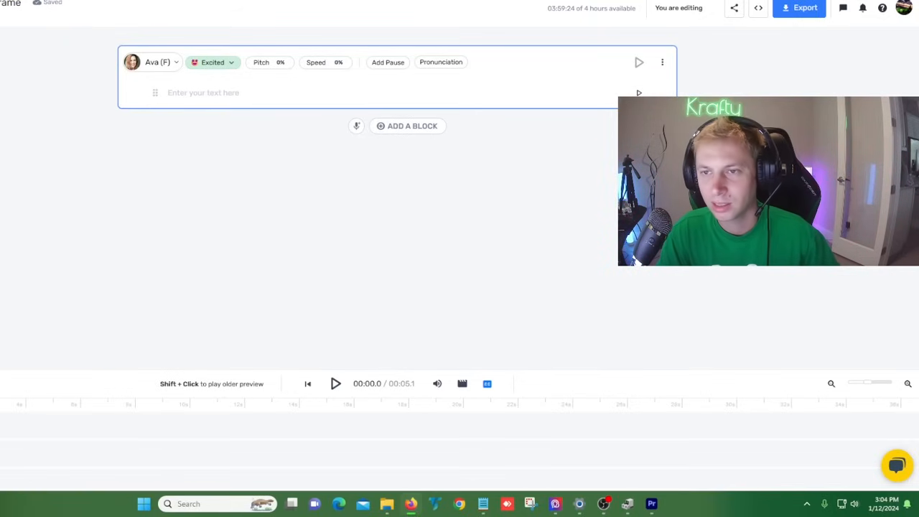
# Upload the video file "video demo 2" from the computer to the project's media uploads.
pyautogui.click(2, 150)
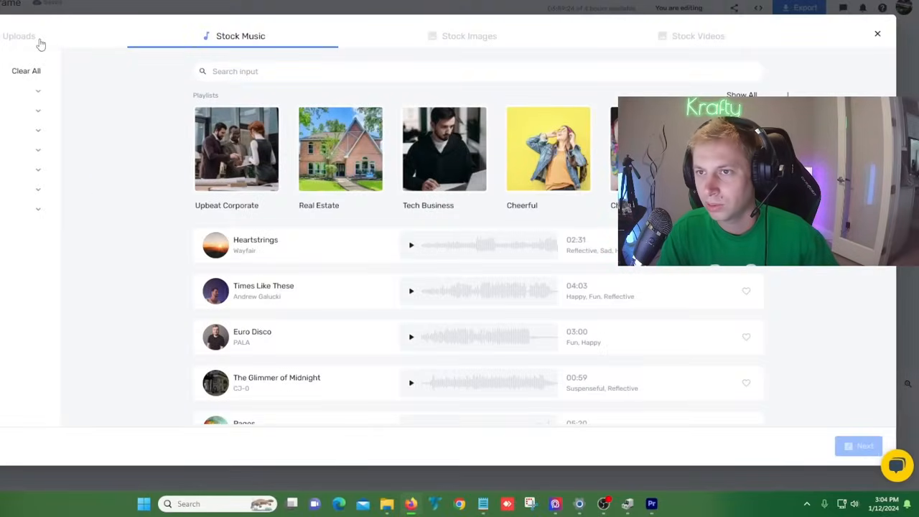
pyautogui.click(29, 37)
pyautogui.click(10, 216)
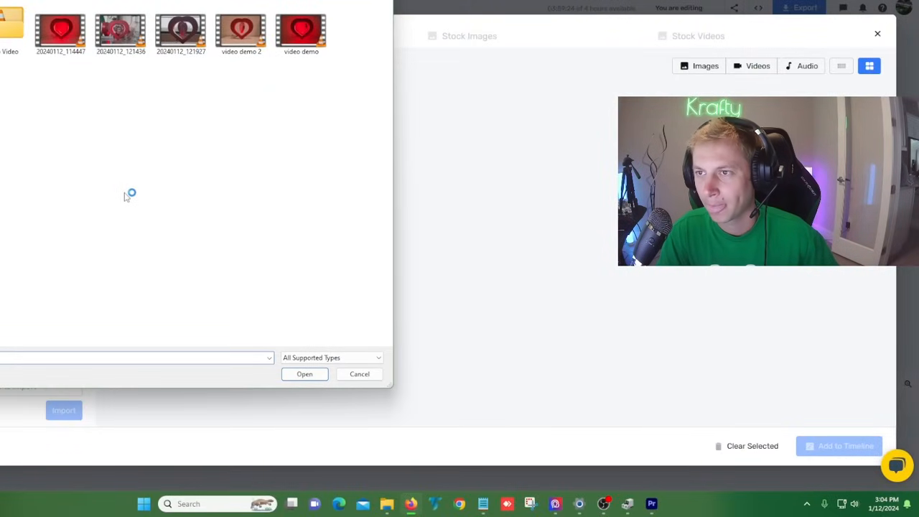
pyautogui.doubleClick(241, 30)
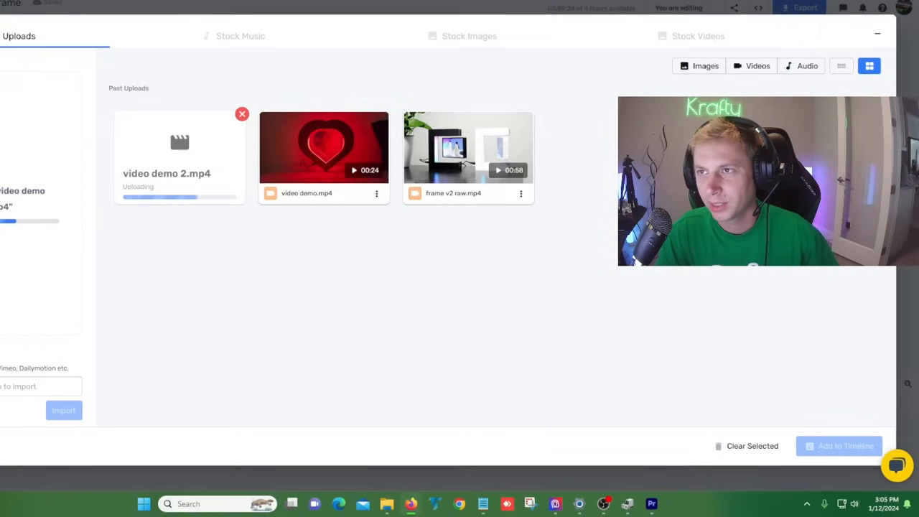
# Switch to ChatGPT and draft a narrator-only script prompt for a heart-shaped magnetic levitating photo frame: Harmon Brothers style, fun Valentine's theme, under 20 seconds.
pyautogui.click(79, 0)
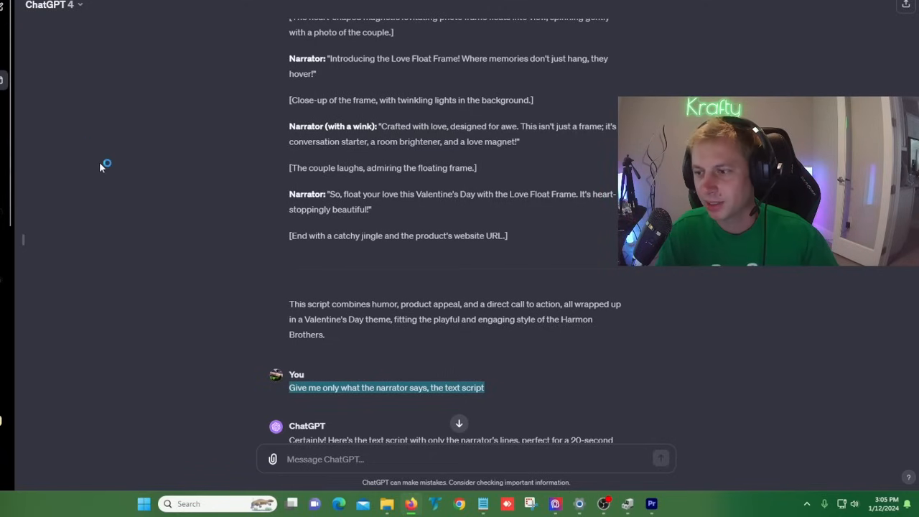
pyautogui.click(208, 316)
pyautogui.scroll(-3, 214, 337)
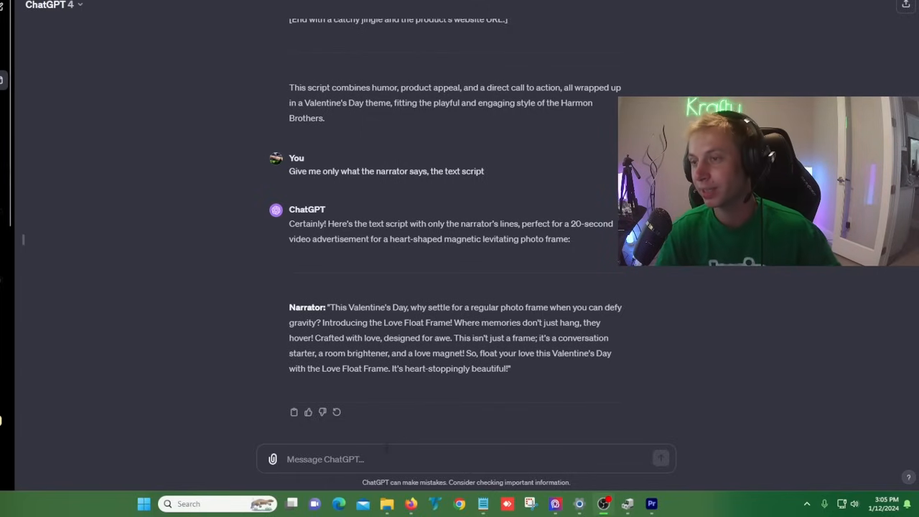
pyautogui.click(377, 459)
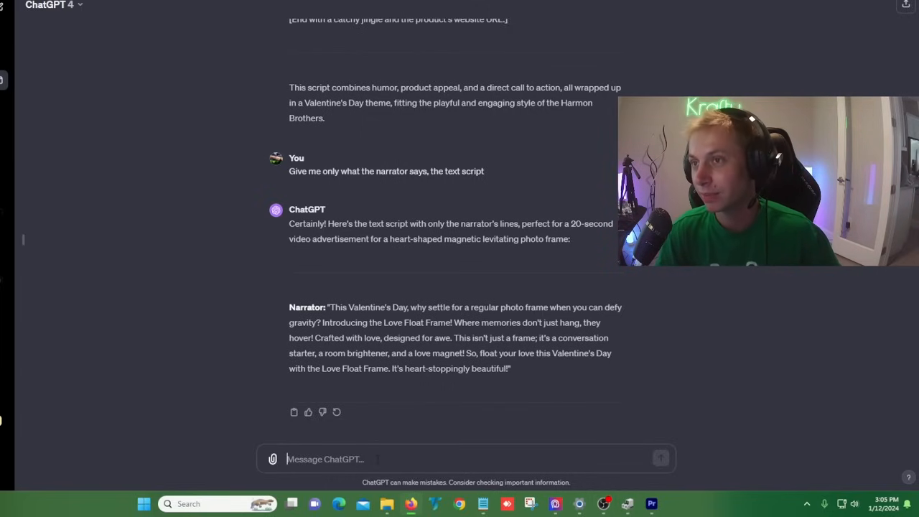
pyautogui.write('Create a video text script with the text script only in the style of the harmon brothers to advertise a heart shaped magnetic levitating photo frame. make it fun and  valentines day themes. the script should be speakable in under 20 seconds Give me only what the narrator says, the text script')
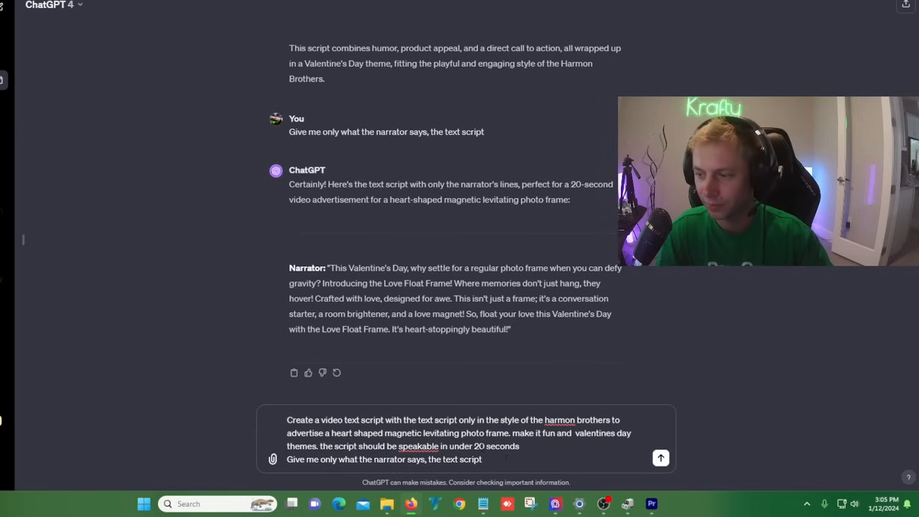
# Change the speaking time limit in the prompt to 15 seconds and submit it.
pyautogui.press('Right')
pyautogui.press('BackSpace')
pyautogui.press('BackSpace')
pyautogui.write('15')
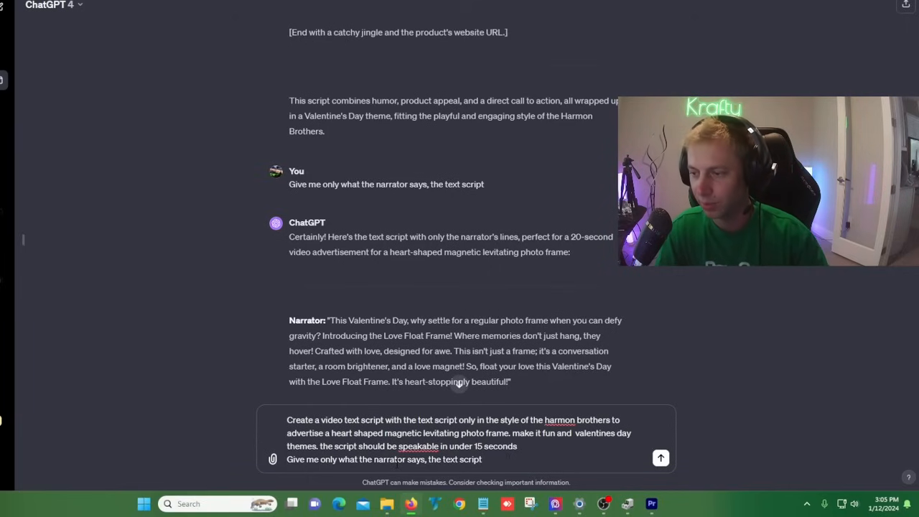
pyautogui.press('Return')
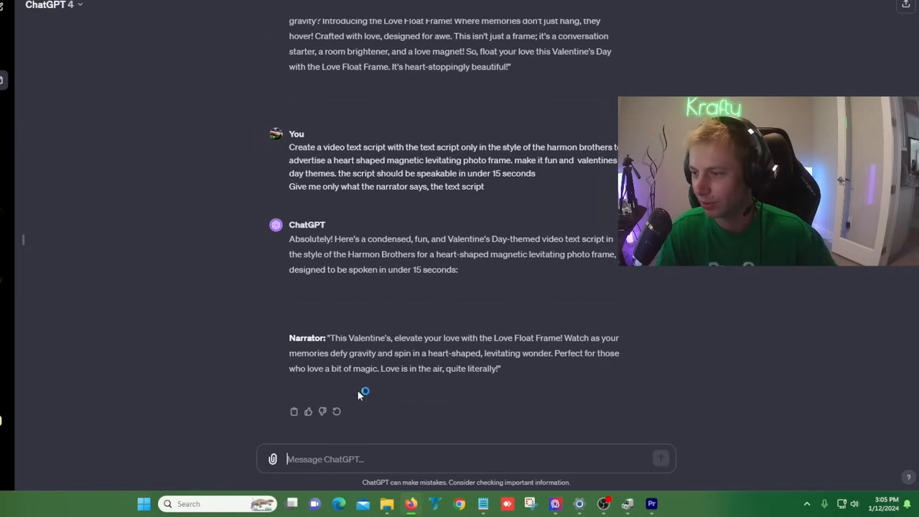
# Copy the new narrator script without its quotation marks and switch back to the Murf voiceover project.
pyautogui.moveTo(330, 337); pyautogui.dragTo(499, 369)
pyautogui.hotkey('ctrl', 'c')
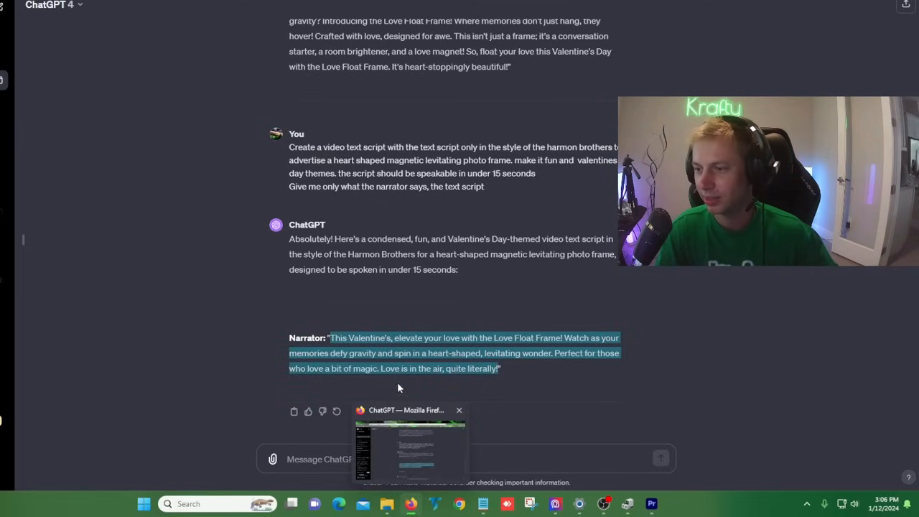
pyautogui.click(412, 504)
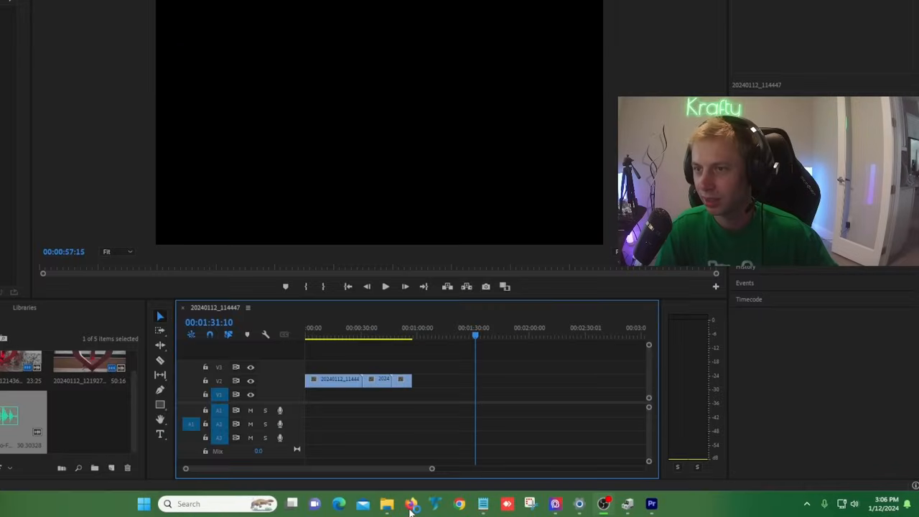
pyautogui.click(413, 503)
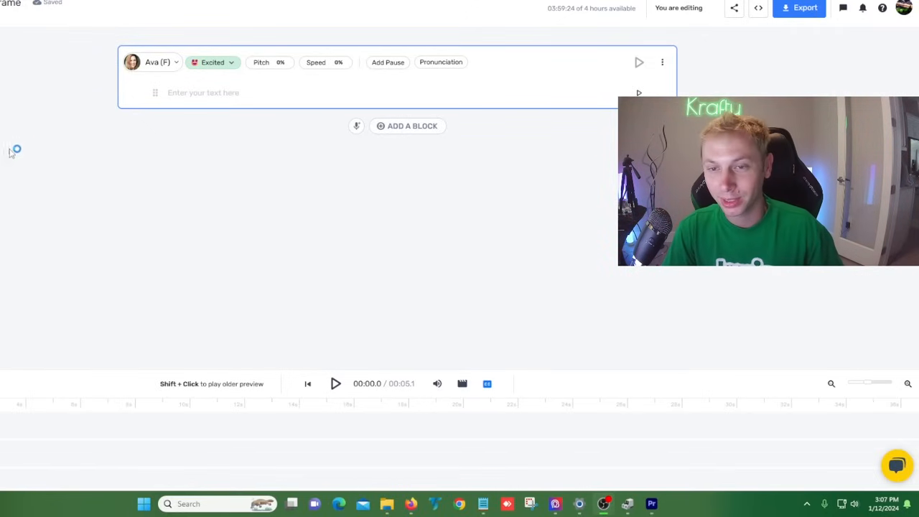
# Add the uploaded video demo 2.mp4 to the project timeline.
pyautogui.click(2, 176)
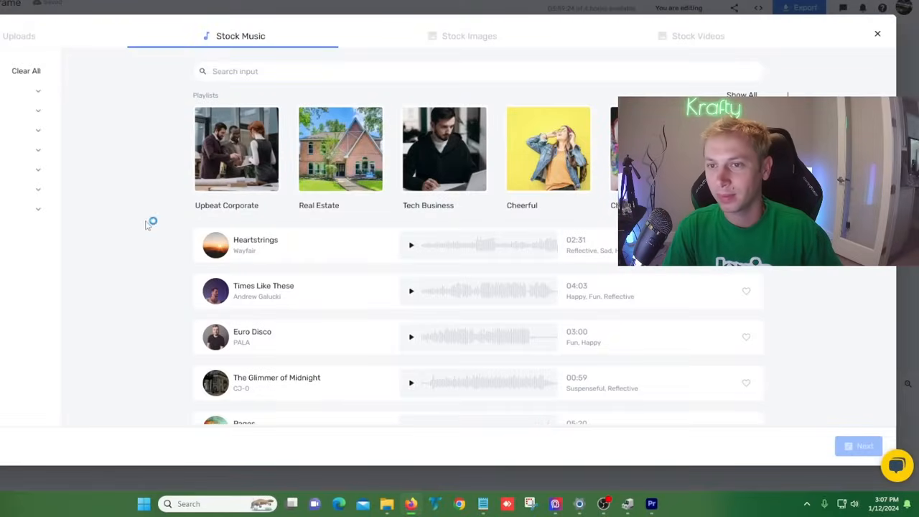
pyautogui.click(45, 41)
pyautogui.click(222, 152)
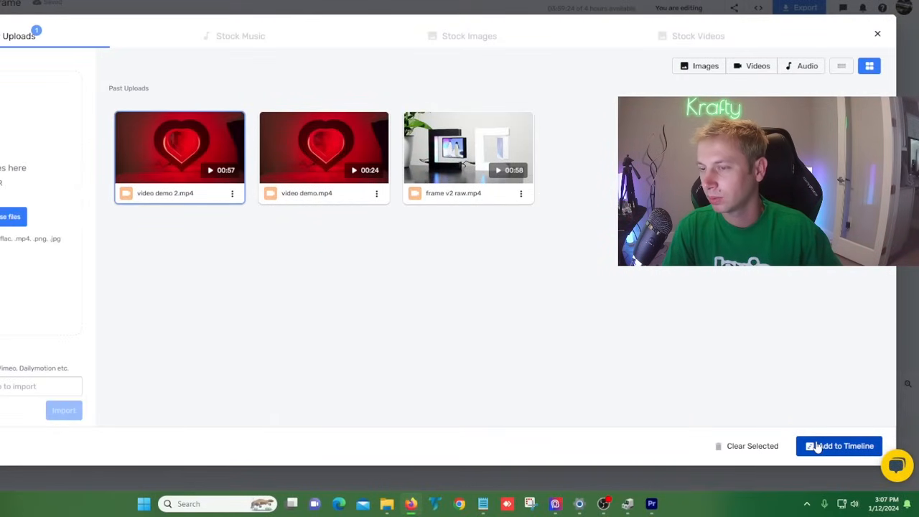
pyautogui.click(839, 446)
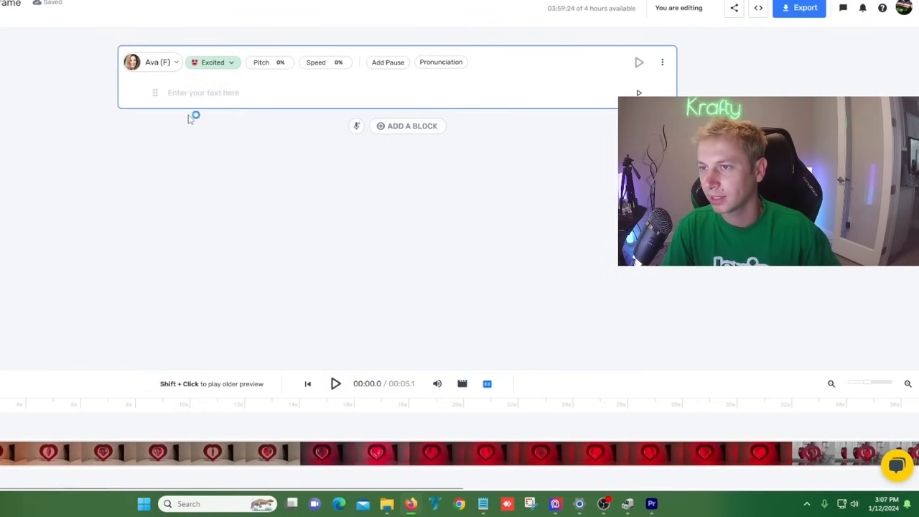
# Paste the copied Valentine's script into the empty Ava block and generate its voiceover.
pyautogui.hotkey('ctrl', 'v')
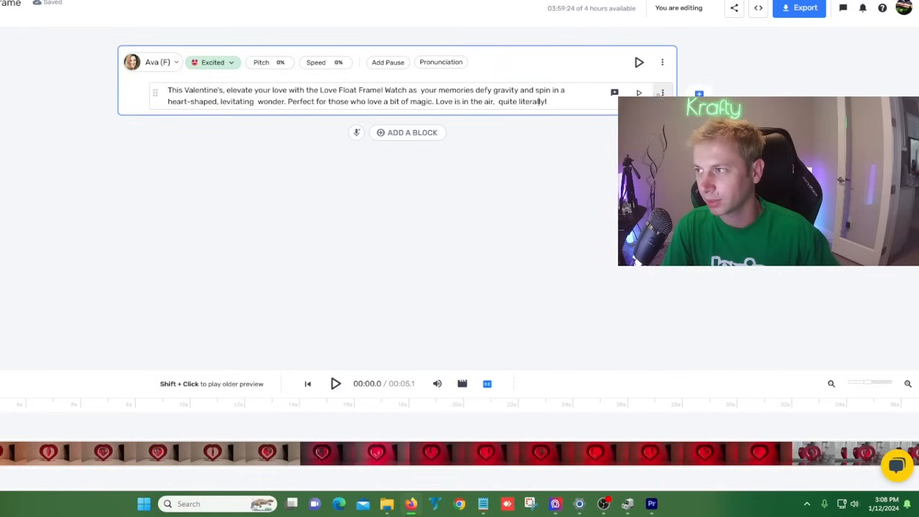
pyautogui.click(636, 63)
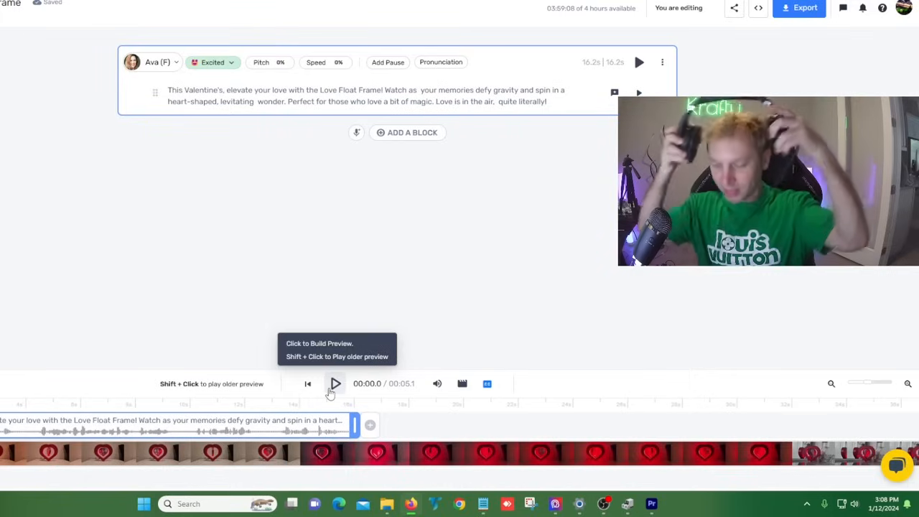
# Build the preview of the voiceover with the demo video, play it through the narration and pause.
pyautogui.click(334, 386)
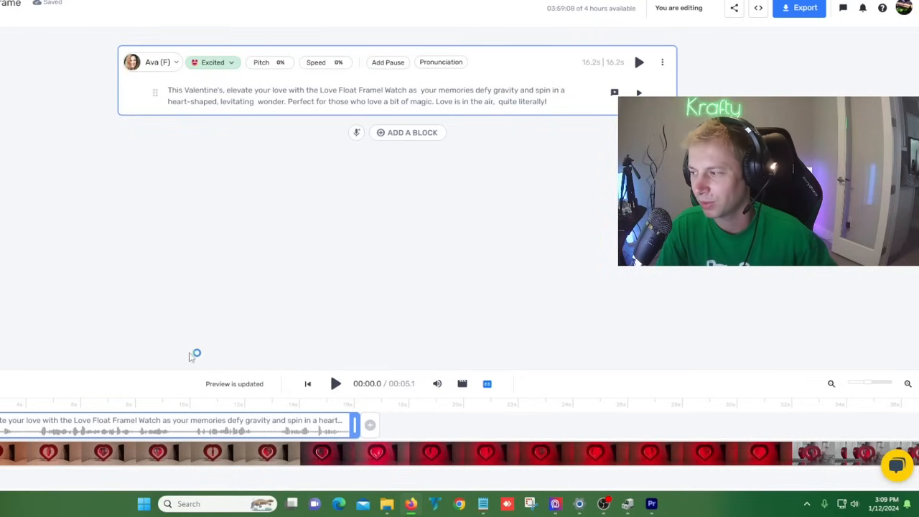
pyautogui.click(335, 384)
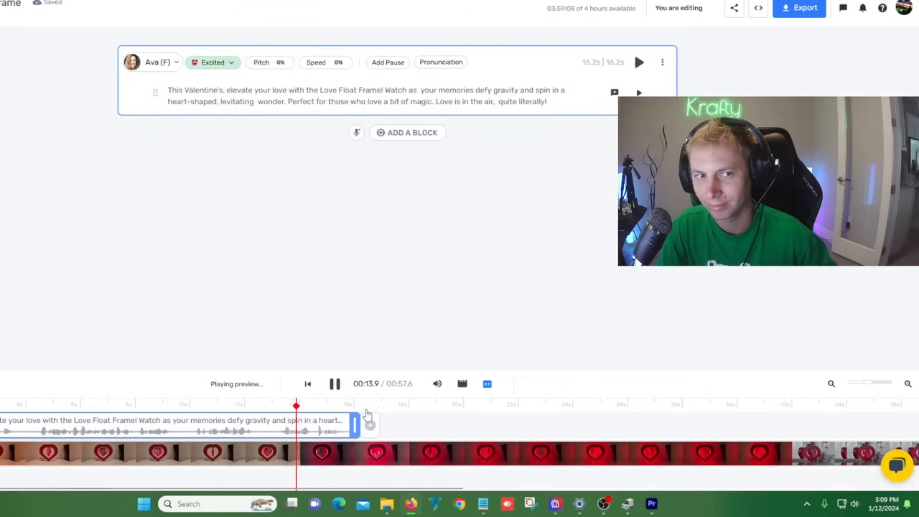
pyautogui.click(336, 385)
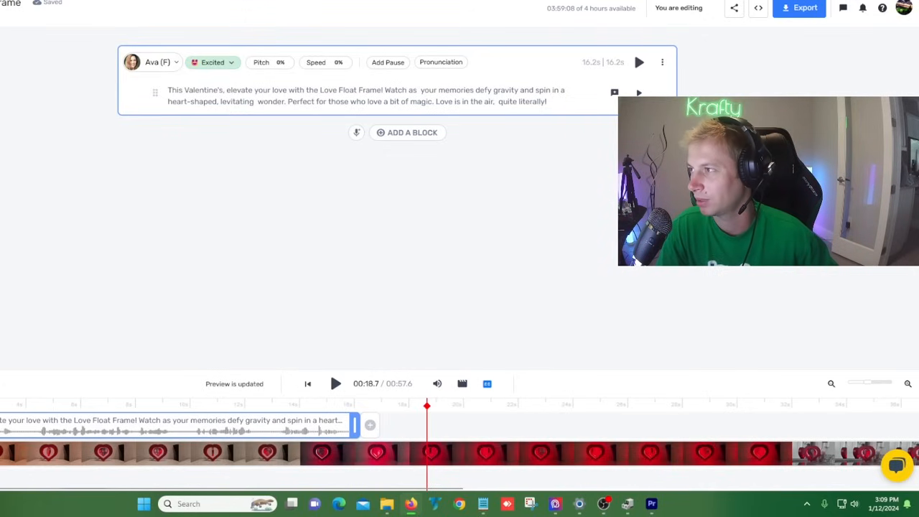
# Export the project as an MP4 video and download it.
pyautogui.click(800, 8)
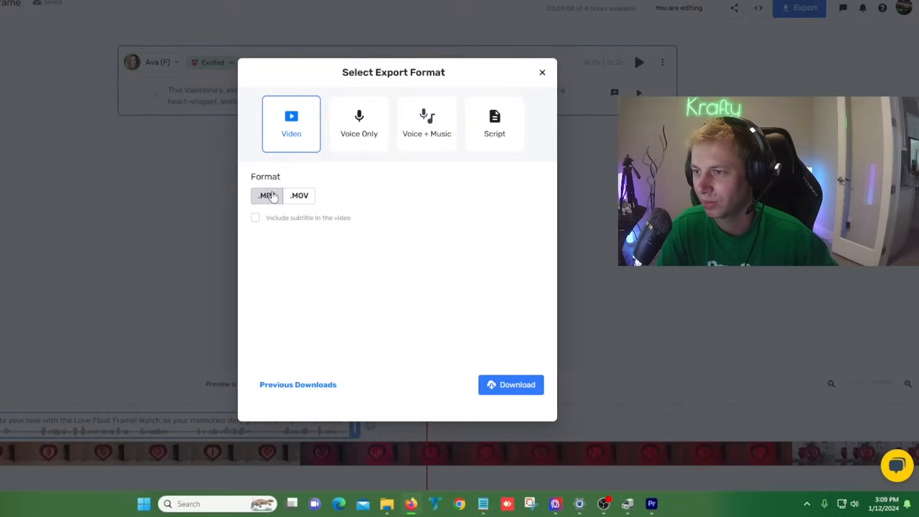
pyautogui.click(492, 391)
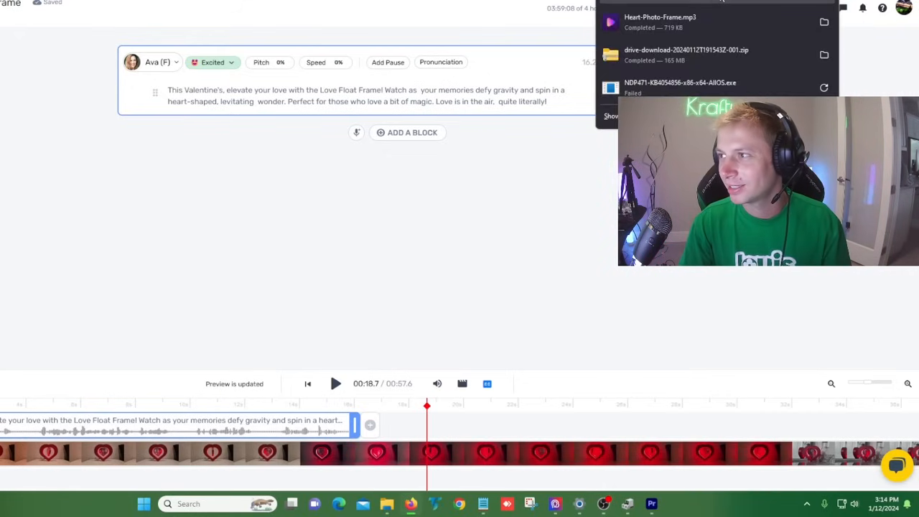
# Open the downloaded Heart-Photo-Frame.mp4 in the media player, watch the narrated part, and restart playback.
pyautogui.click(661, 2)
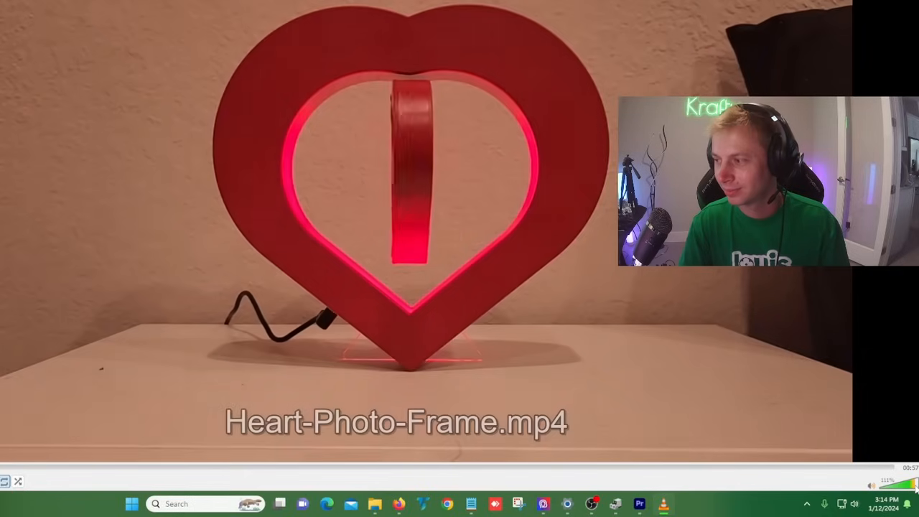
pyautogui.click(916, 487)
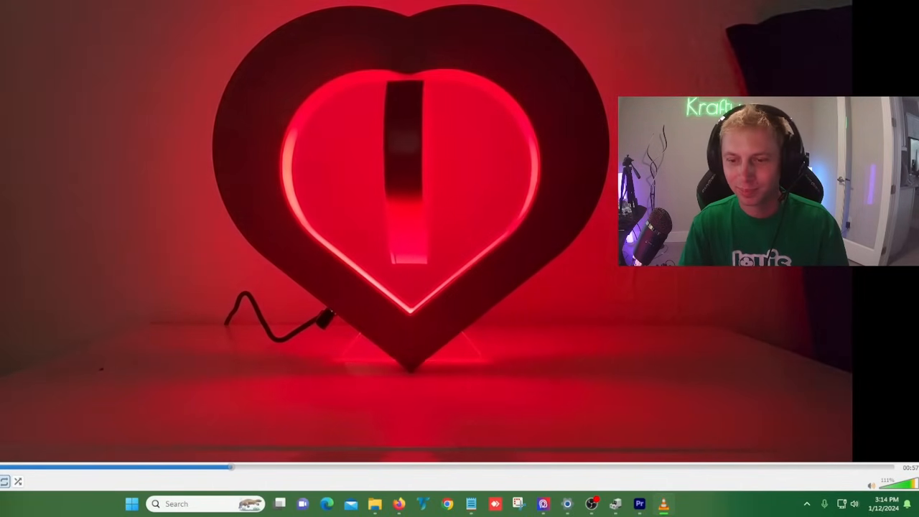
pyautogui.click(0, 482)
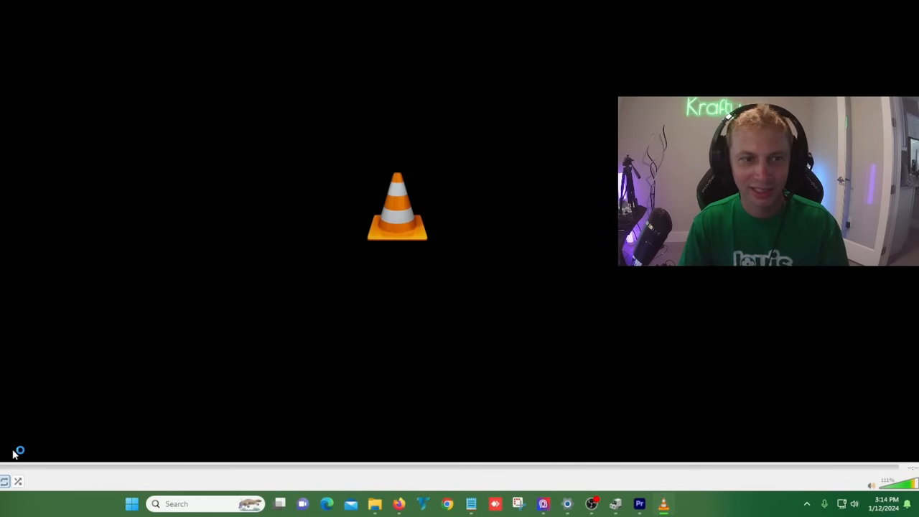
pyautogui.press('space')
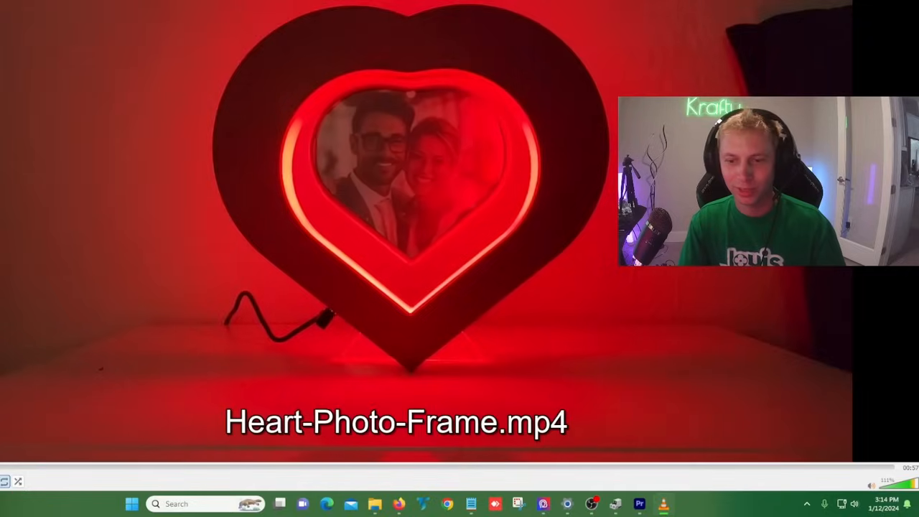